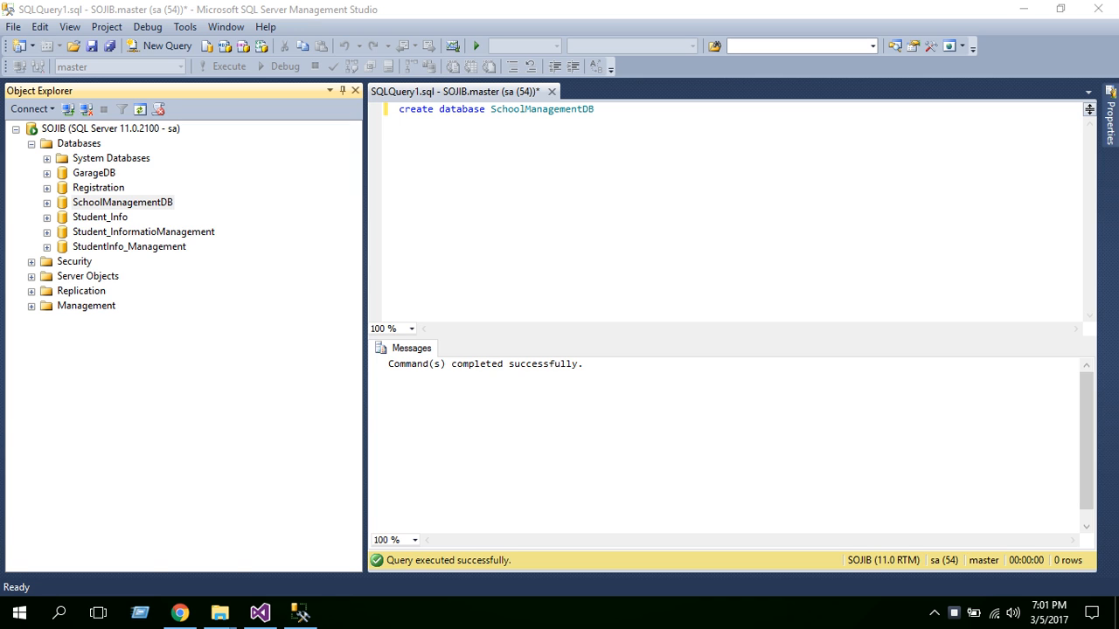
Step: Expand the SchoolManagementDB database and start designing a new table in its Tables folder
{"action": "left_click", "coordinate": [47, 202]}
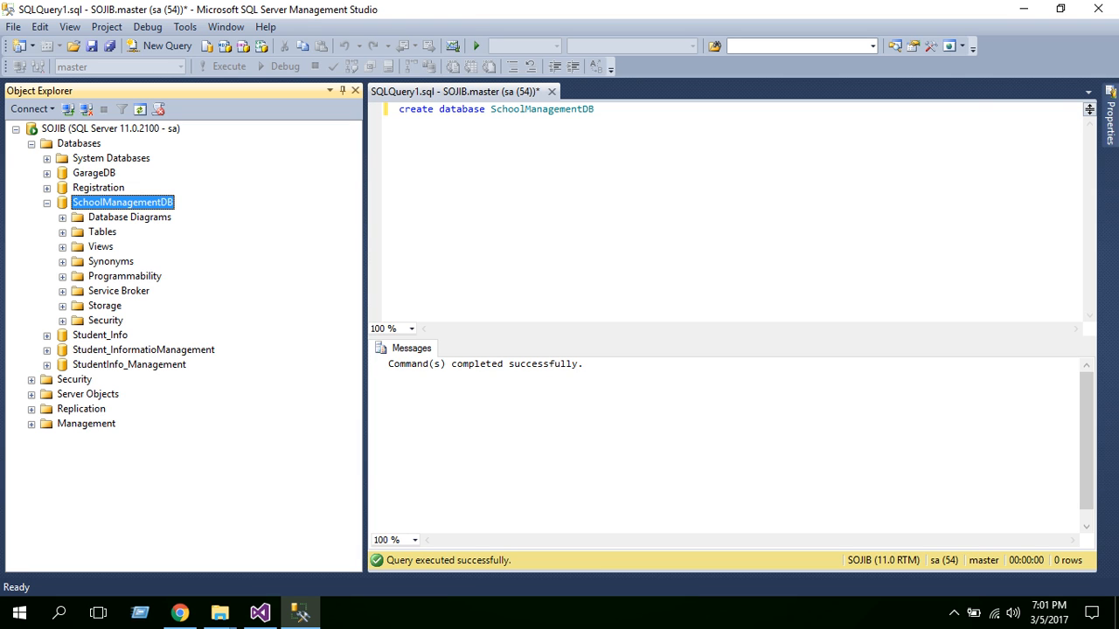
{"action": "left_click", "coordinate": [536, 109]}
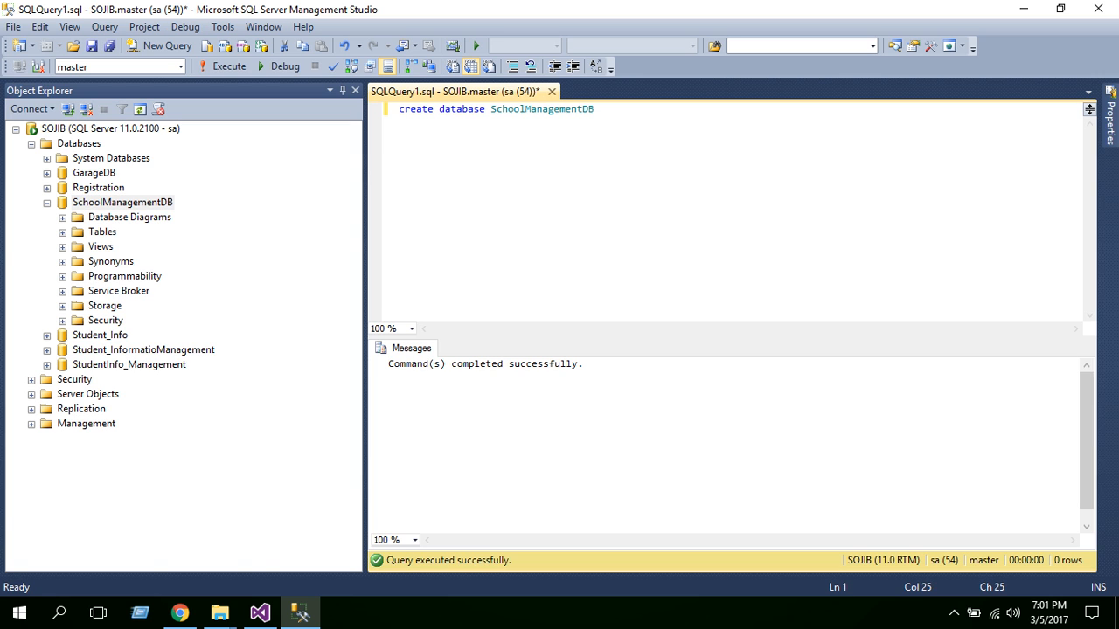
{"action": "key", "text": "End"}
{"action": "left_click", "coordinate": [103, 233]}
{"action": "right_click", "coordinate": [96, 232]}
{"action": "left_click", "coordinate": [139, 240]}
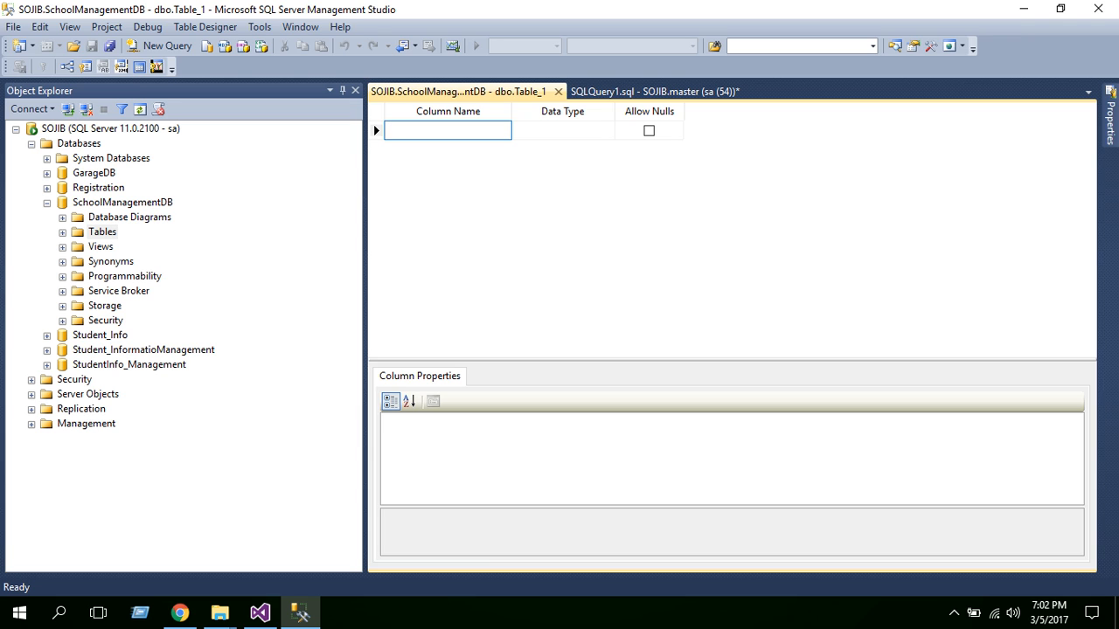
Step: Add the first column, named Student_Id, with the data type int
{"action": "type", "text": "tude"}
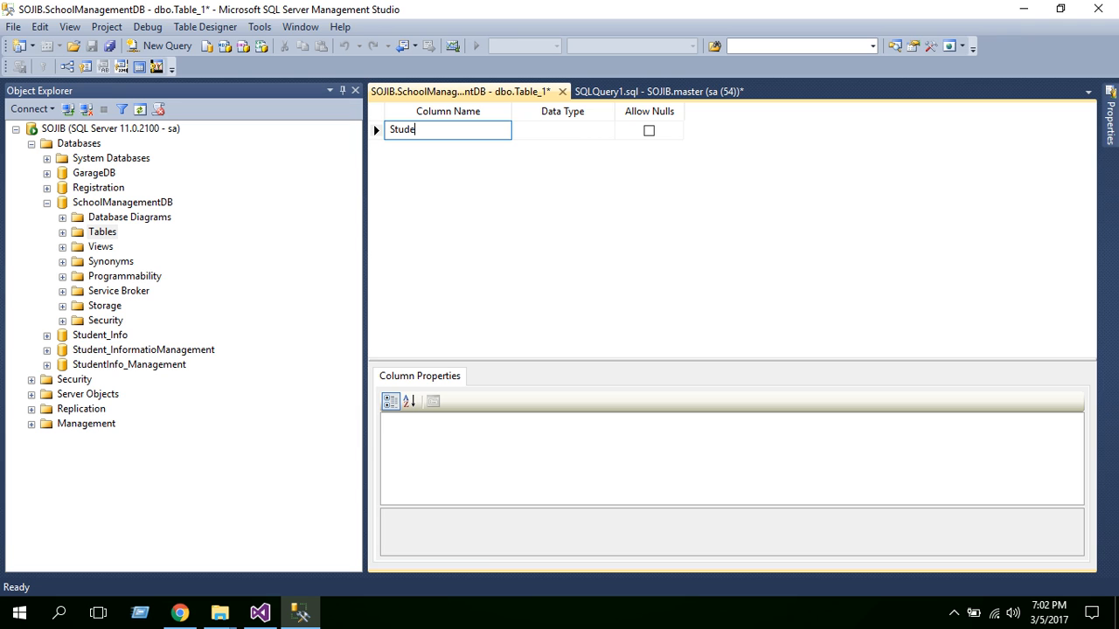
{"action": "type", "text": "nt_Id"}
{"action": "key", "text": "Tab"}
{"action": "type", "text": "int"}
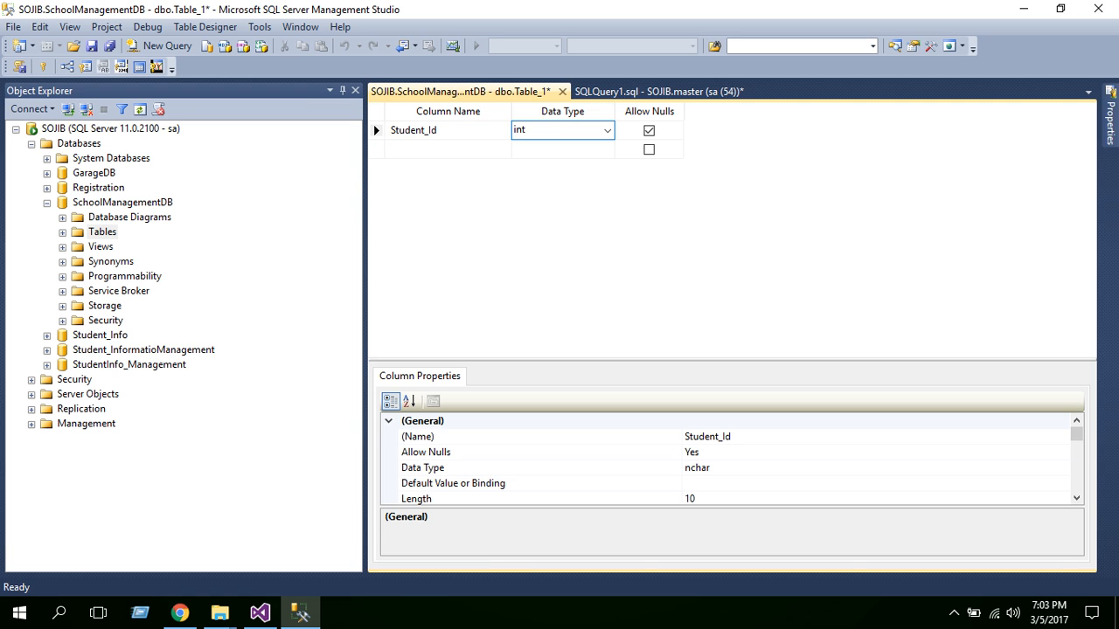
Step: Set the Student_Id column as the table's primary key
{"action": "left_click", "coordinate": [373, 124]}
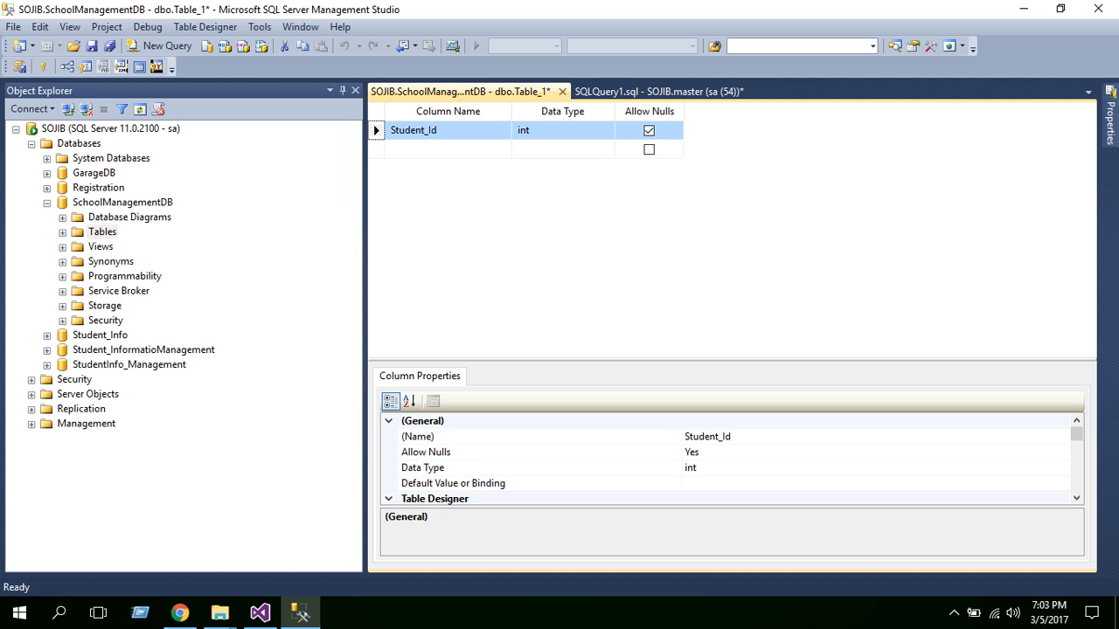
{"action": "right_click", "coordinate": [374, 124]}
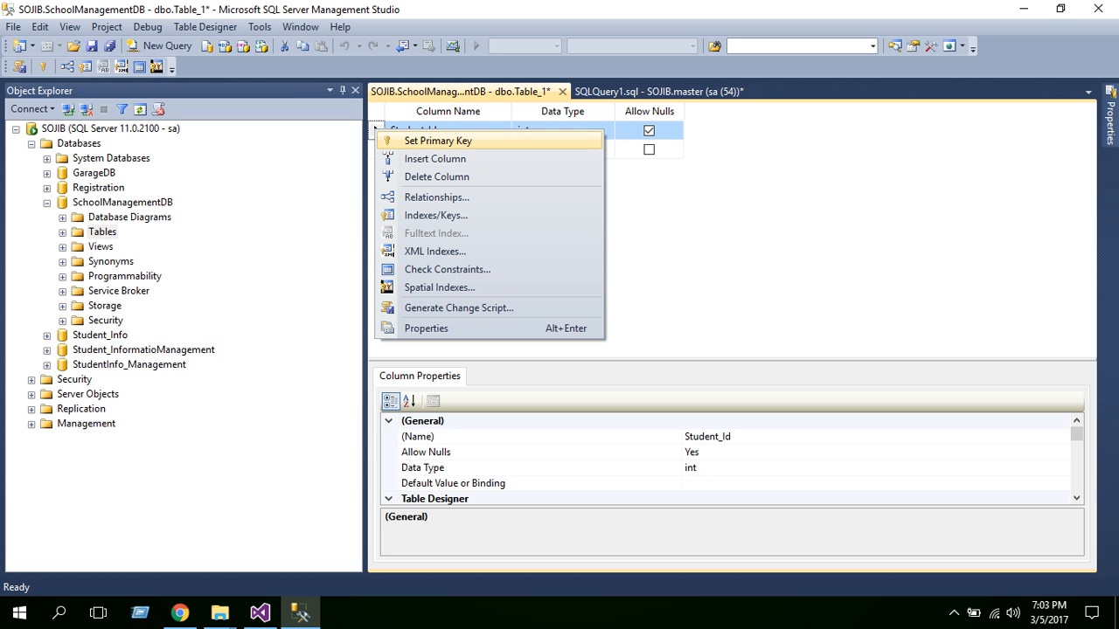
{"action": "left_click", "coordinate": [373, 124]}
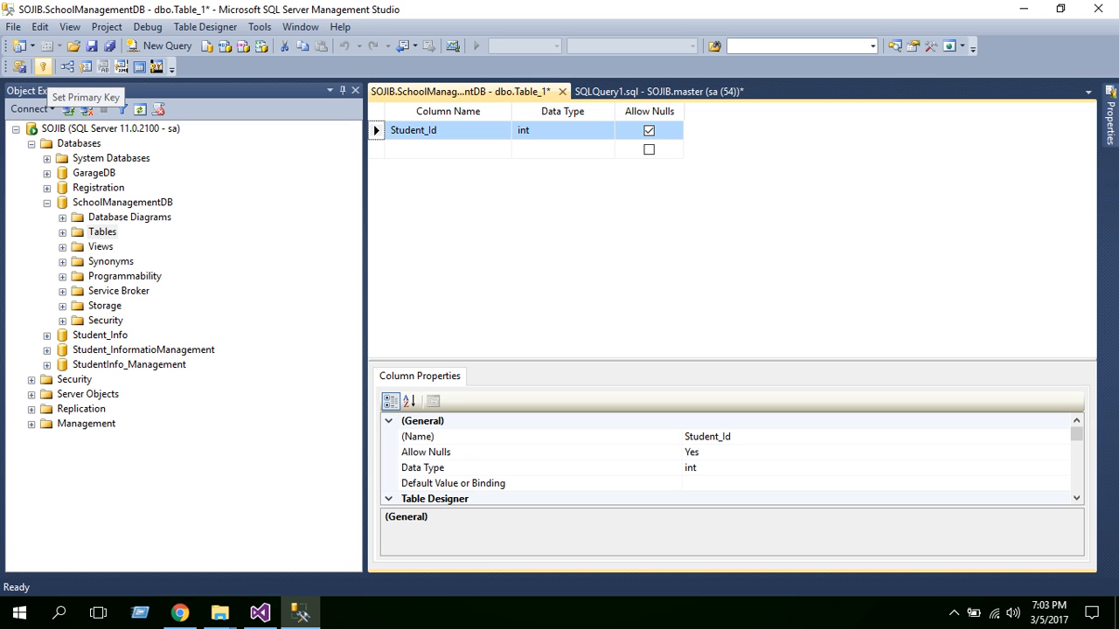
{"action": "left_click", "coordinate": [42, 67]}
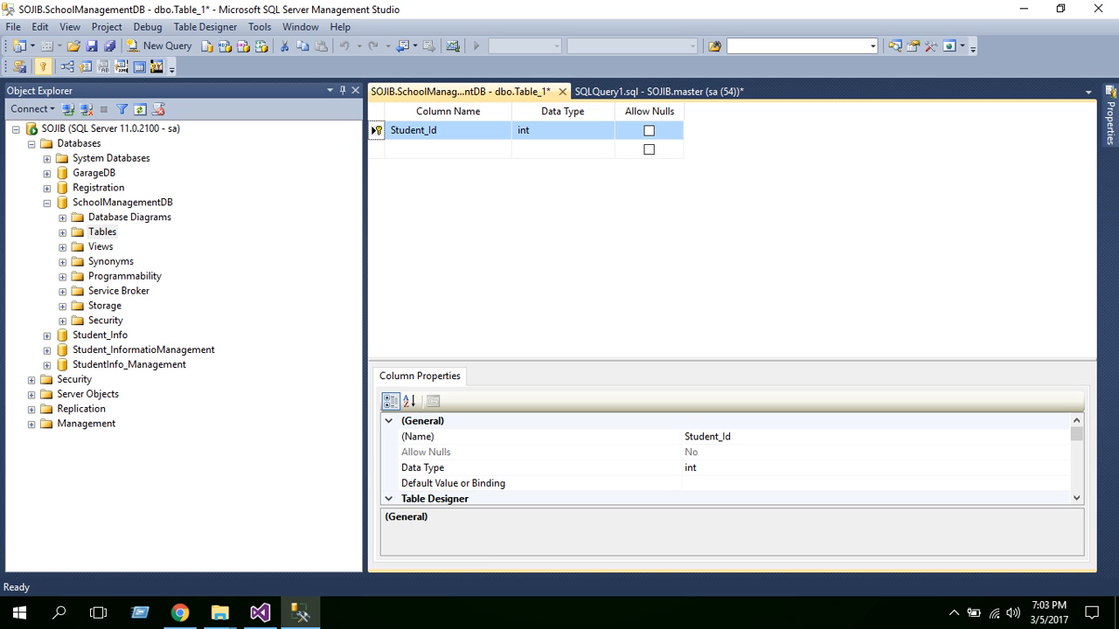
Step: Turn Student_Id into an identity column by setting Is Identity to Yes in its Identity Specification
{"action": "scroll", "coordinate": [725, 459], "scroll_direction": "down", "scroll_amount": 2}
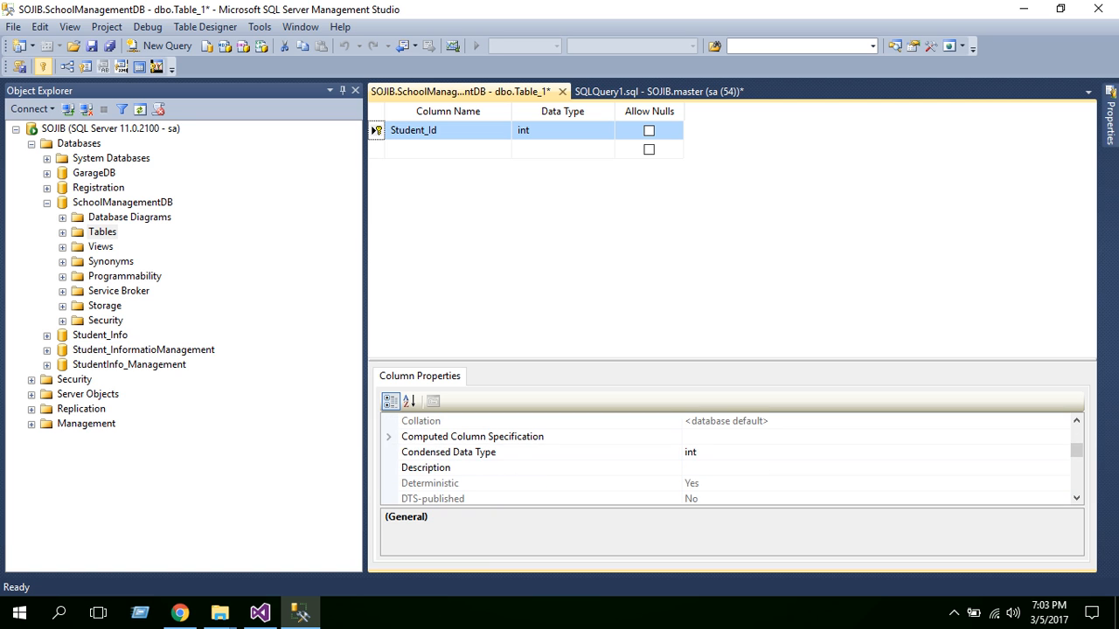
{"action": "scroll", "coordinate": [725, 459], "scroll_direction": "up", "scroll_amount": 2}
{"action": "scroll", "coordinate": [726, 459], "scroll_direction": "down", "scroll_amount": 2}
{"action": "scroll", "coordinate": [725, 459], "scroll_direction": "down", "scroll_amount": 3}
{"action": "scroll", "coordinate": [725, 458], "scroll_direction": "up", "scroll_amount": 1}
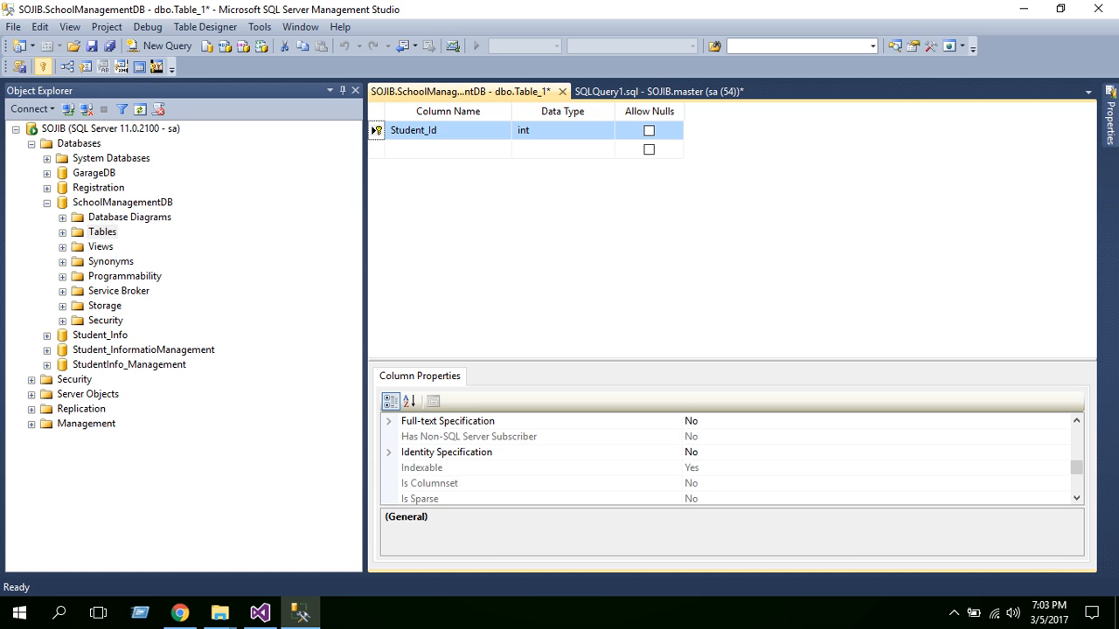
{"action": "left_click", "coordinate": [388, 453]}
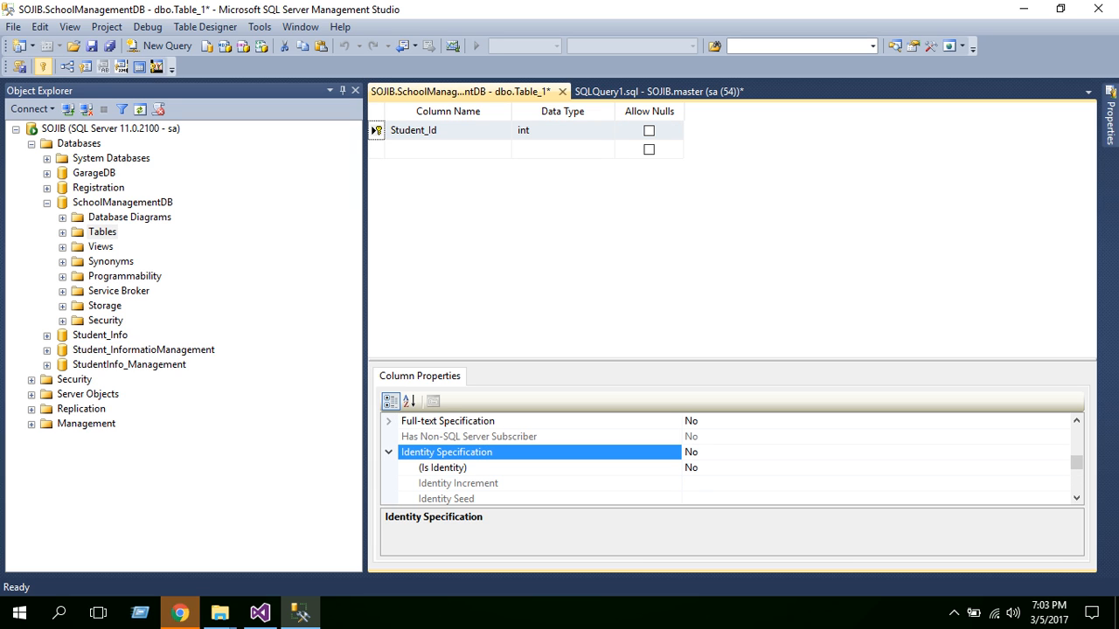
{"action": "double_click", "coordinate": [443, 468]}
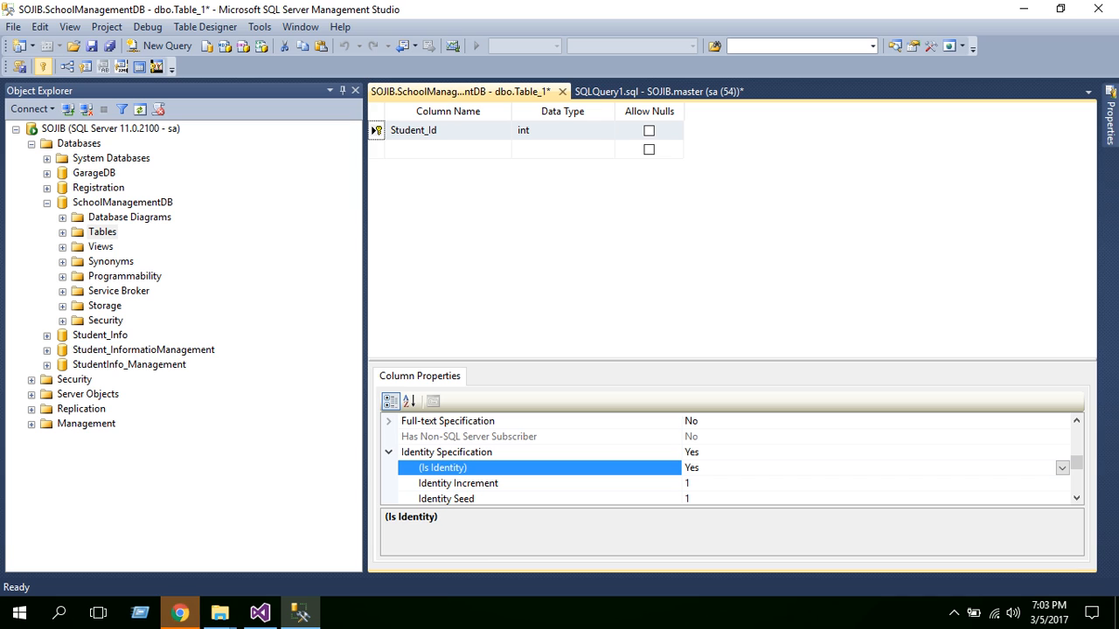
Step: Add a second column named Student_Roll with the data type nvarchar(50), keeping nulls allowed
{"action": "left_click", "coordinate": [448, 149]}
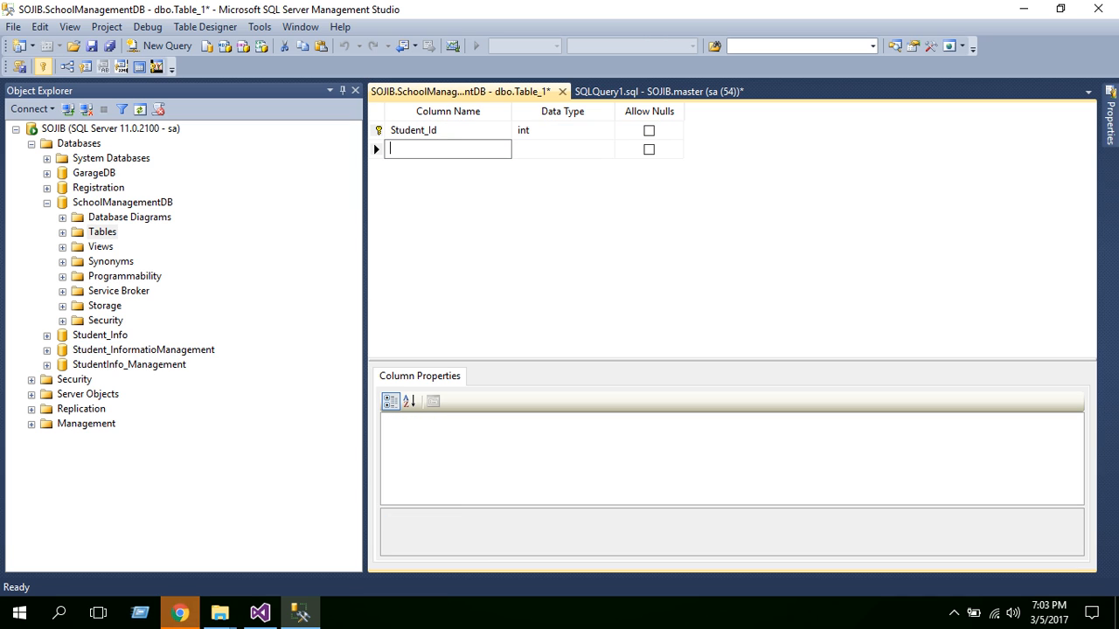
{"action": "type", "text": "Student"}
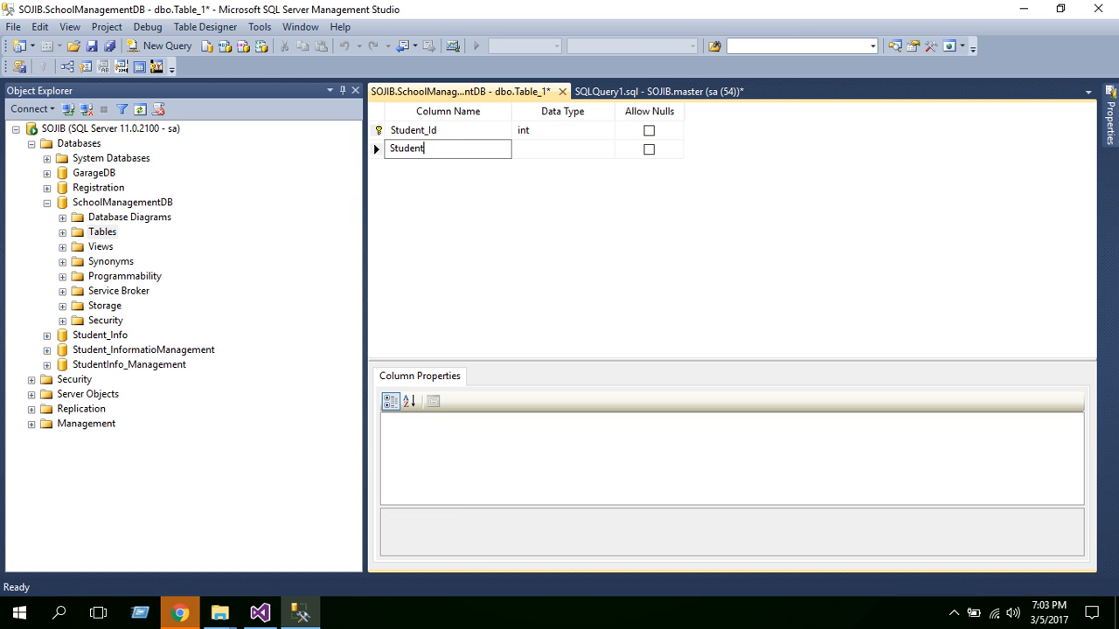
{"action": "type", "text": "_Roll"}
{"action": "key", "text": "Tab"}
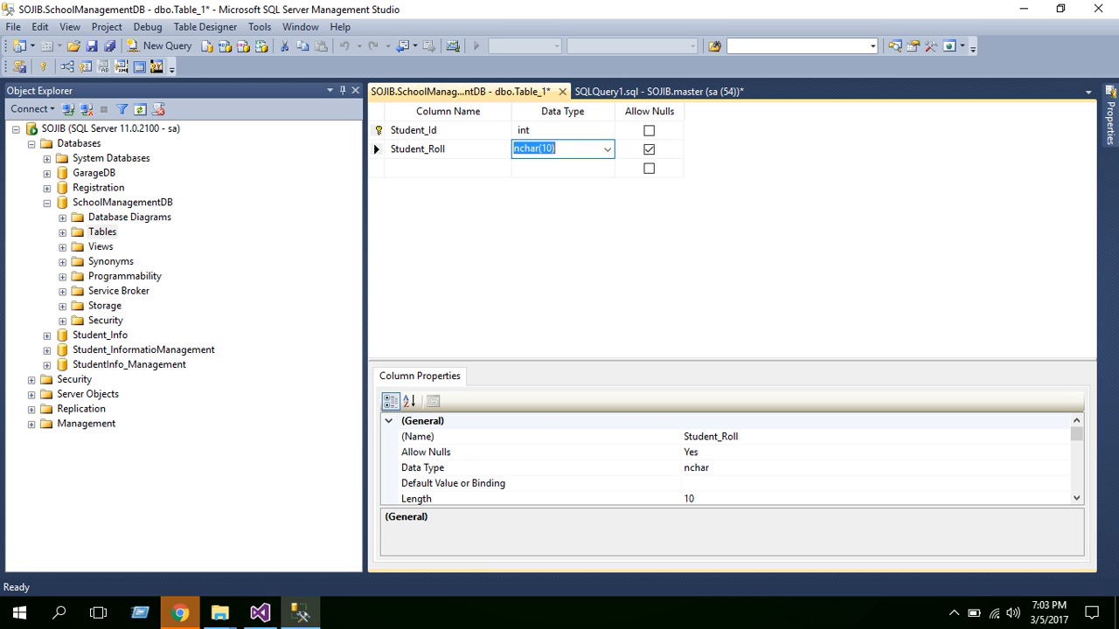
{"action": "type", "text": "nvar"}
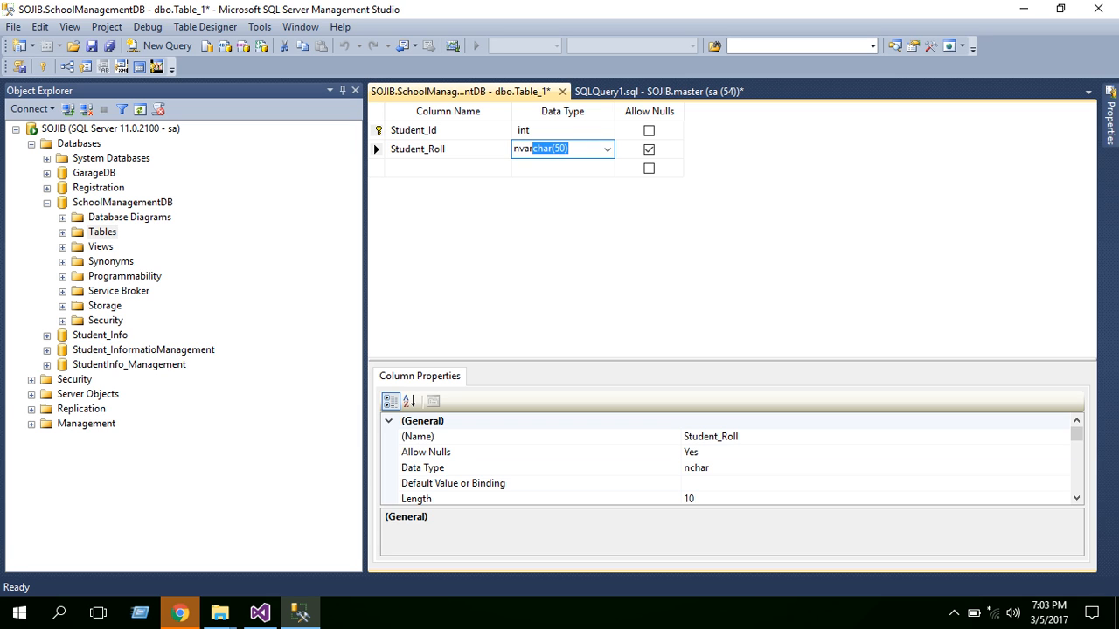
{"action": "key", "text": "Tab"}
{"action": "key", "text": "Tab"}
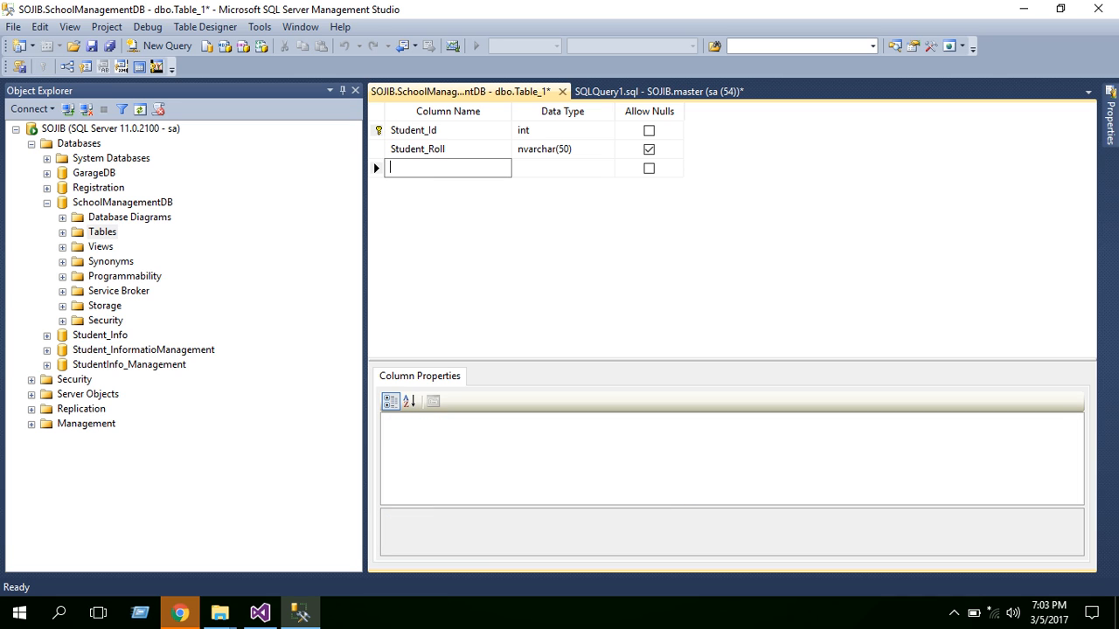
Step: Begin the third column's name with the prefix Student_
{"action": "type", "text": "Student_"}
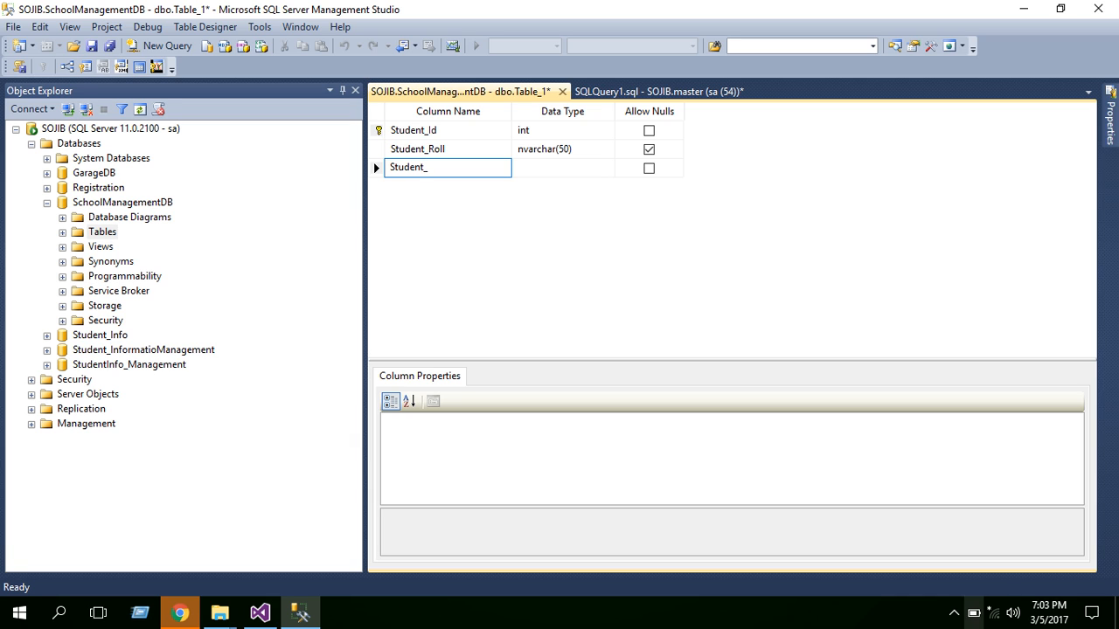
{"action": "left_click", "coordinate": [953, 612]}
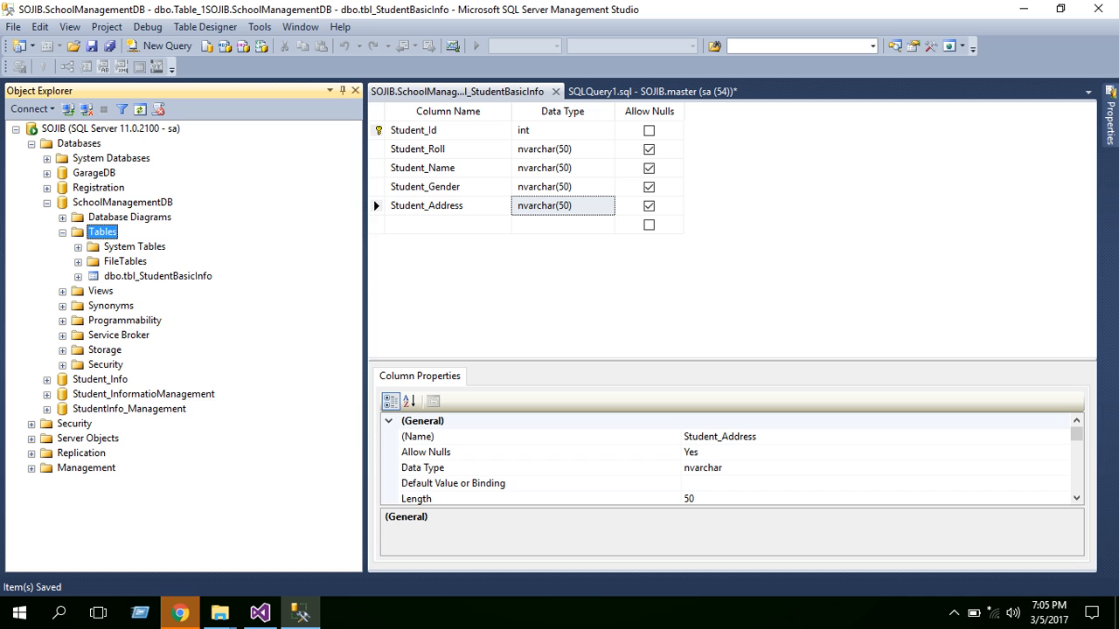
Step: Expand the dbo.tbl_StudentBasicInfo table and its Columns folder to examine the saved columns
{"action": "left_click", "coordinate": [79, 277]}
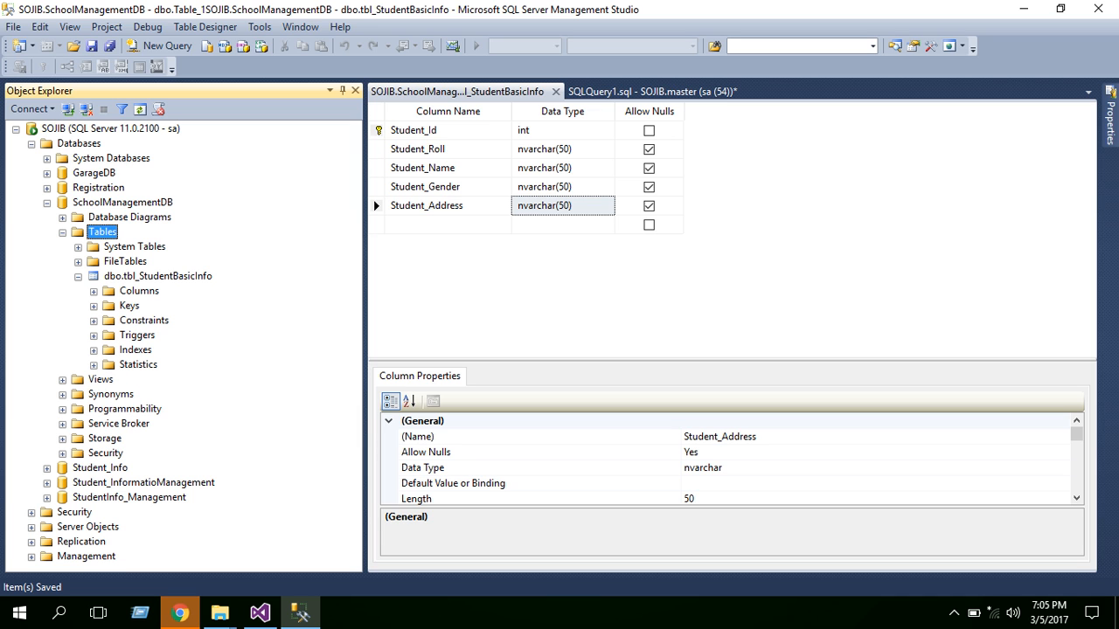
{"action": "left_click", "coordinate": [93, 292]}
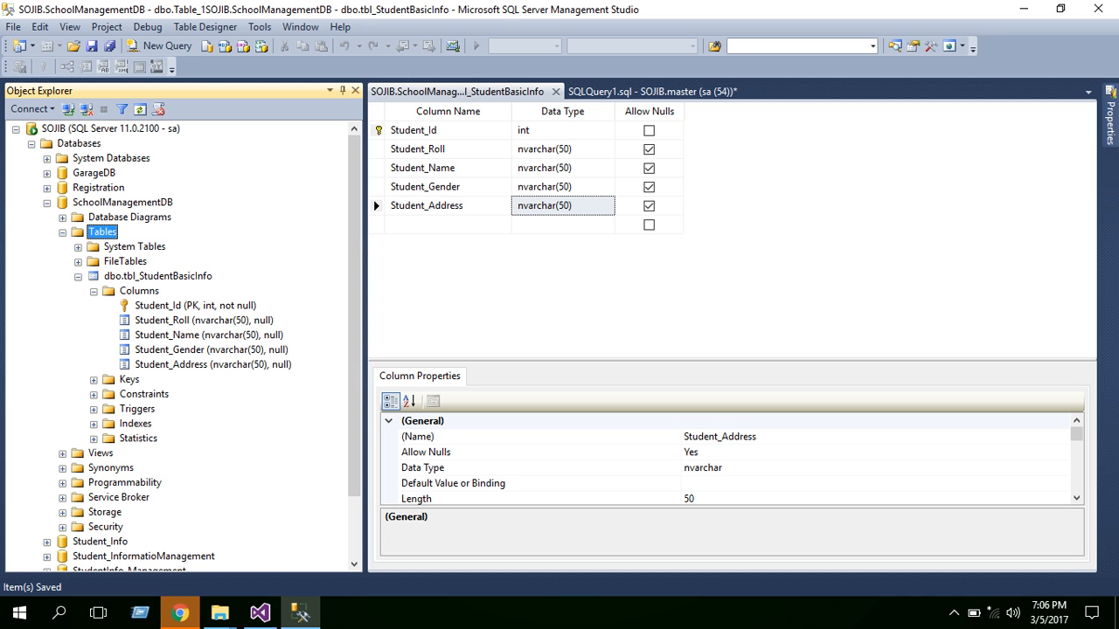
Step: Add a column named Student_Contact with the data type int below Student_Address
{"action": "left_click", "coordinate": [448, 224]}
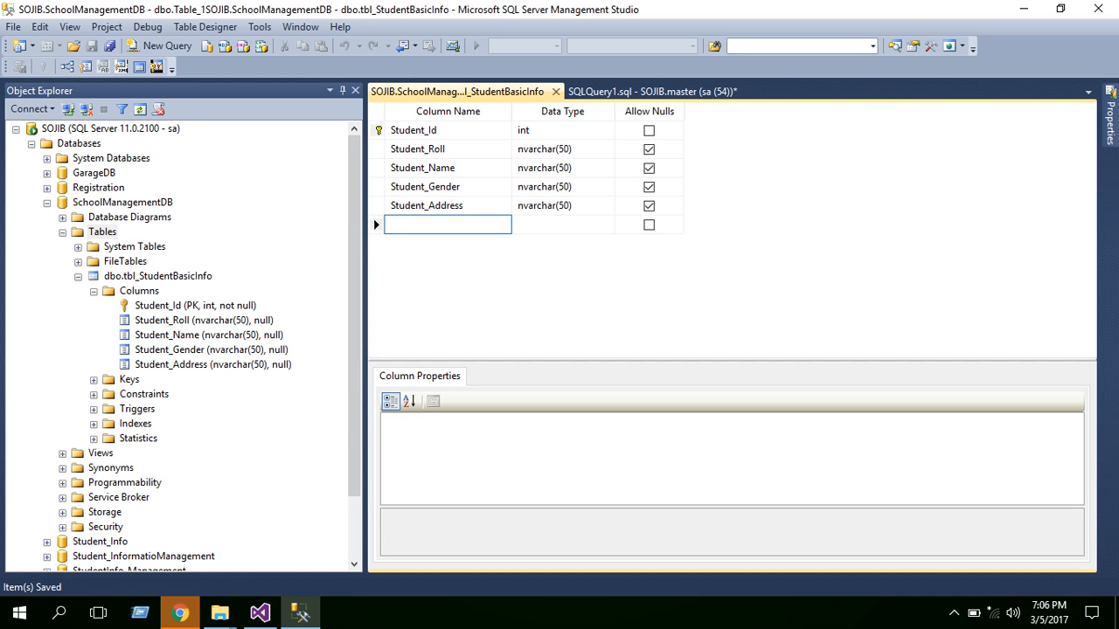
{"action": "type", "text": "Student"}
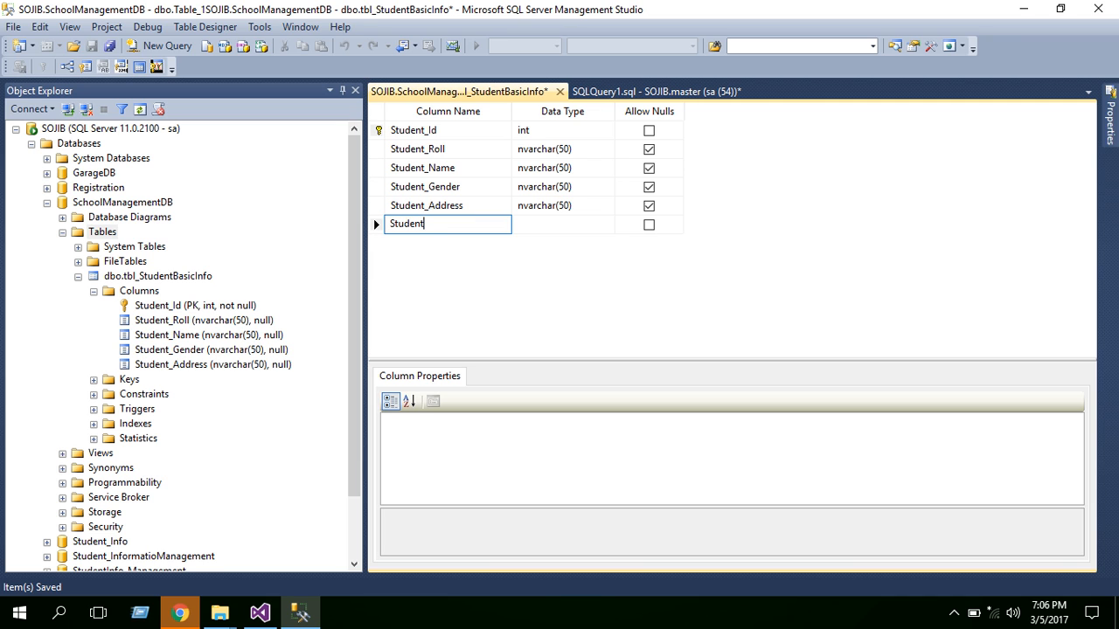
{"action": "type", "text": "_Contact"}
{"action": "key", "text": "Tab"}
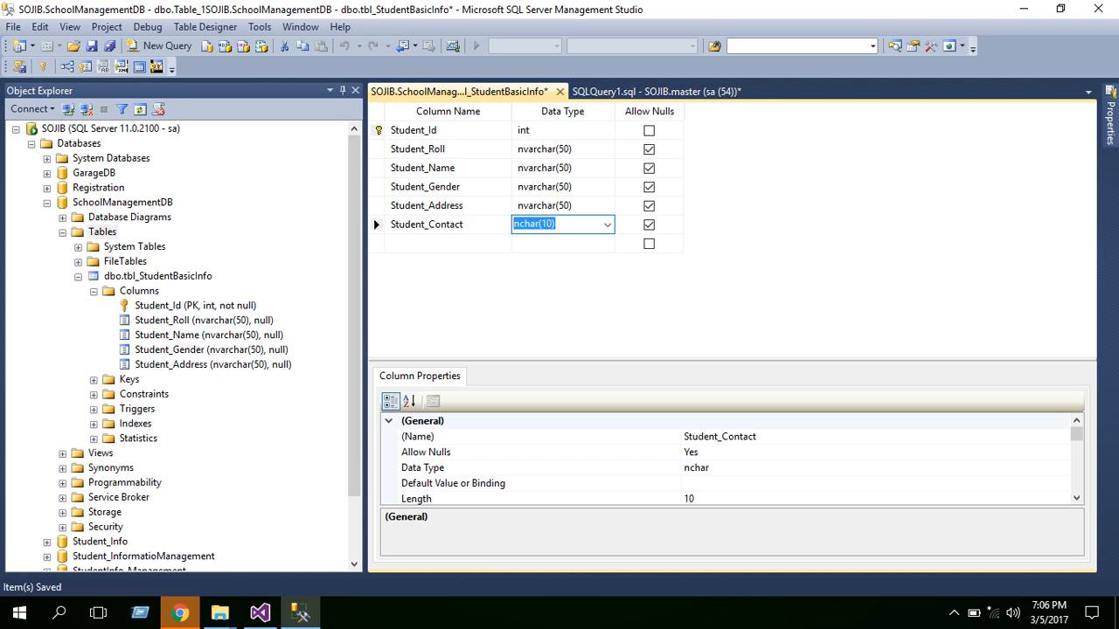
{"action": "type", "text": "int"}
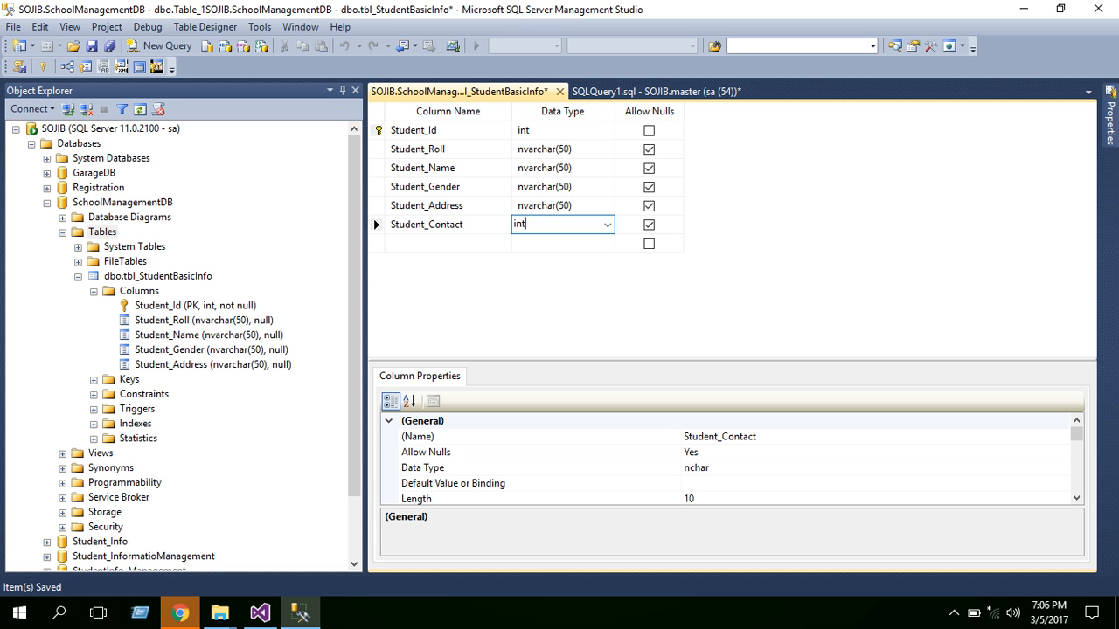
Step: Check in the Designers options that "Prevent saving changes that require table re-creation" is turned off
{"action": "left_click", "coordinate": [260, 26]}
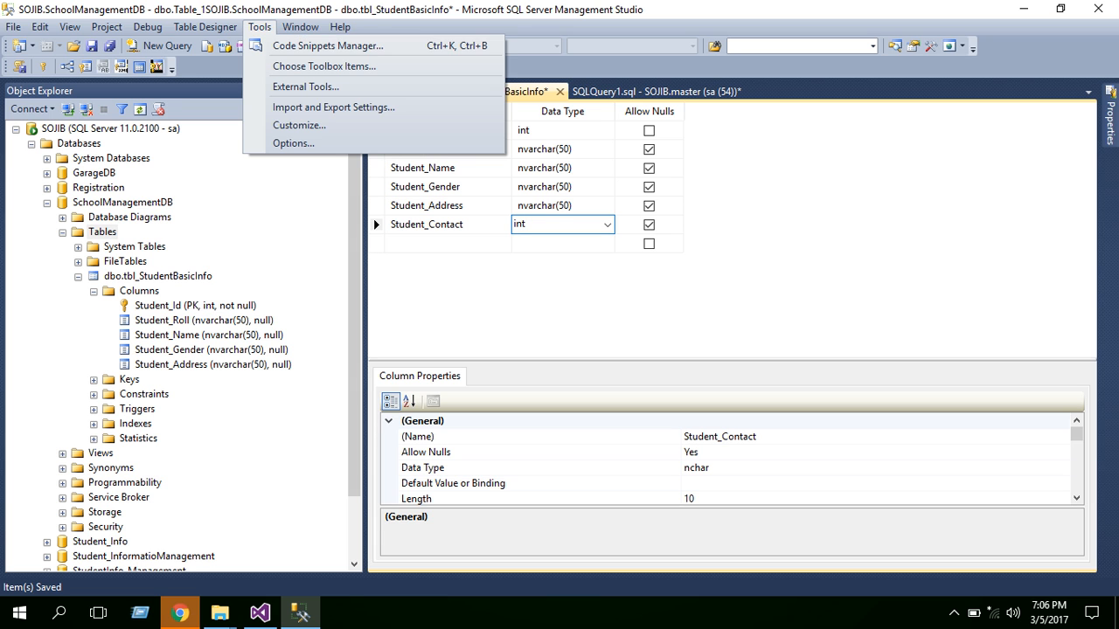
{"action": "left_click", "coordinate": [288, 143]}
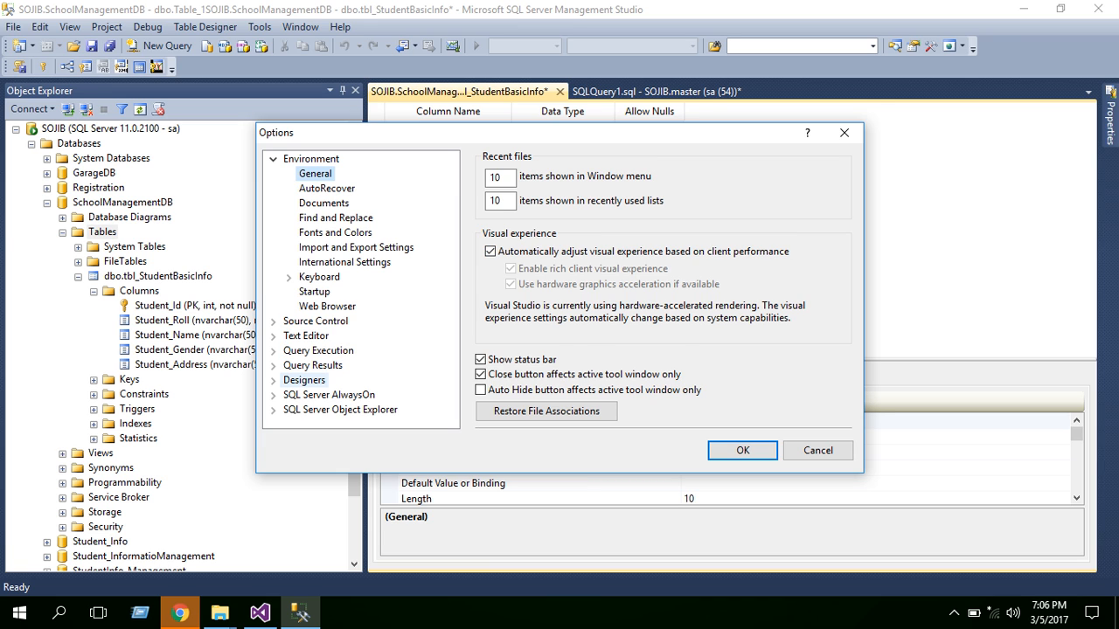
{"action": "left_click", "coordinate": [304, 380]}
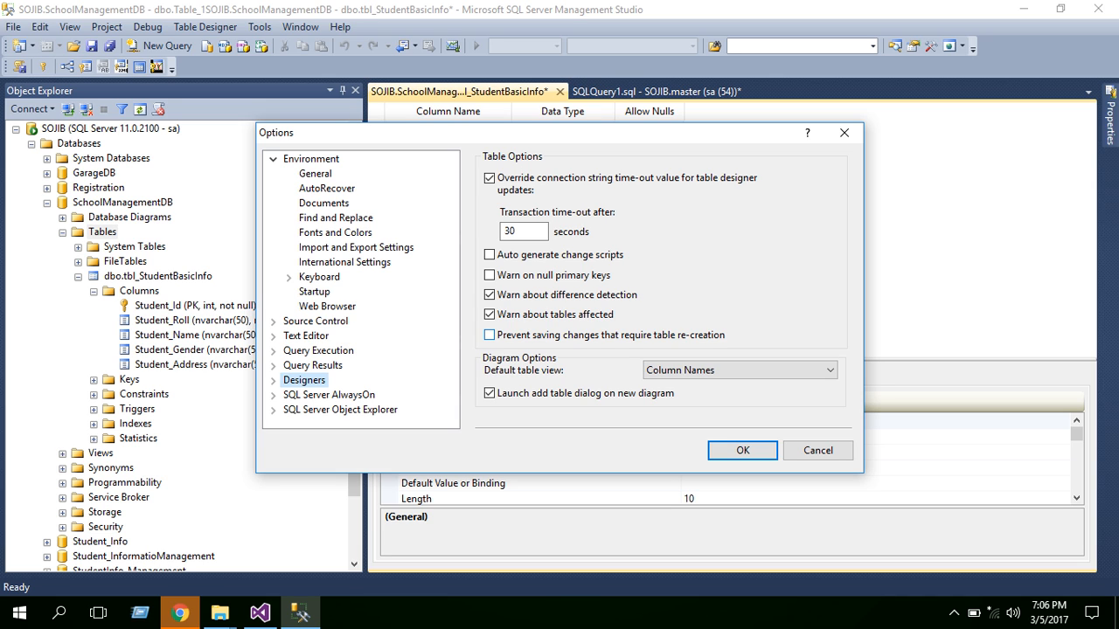
{"action": "left_click", "coordinate": [490, 335]}
{"action": "left_click", "coordinate": [490, 336]}
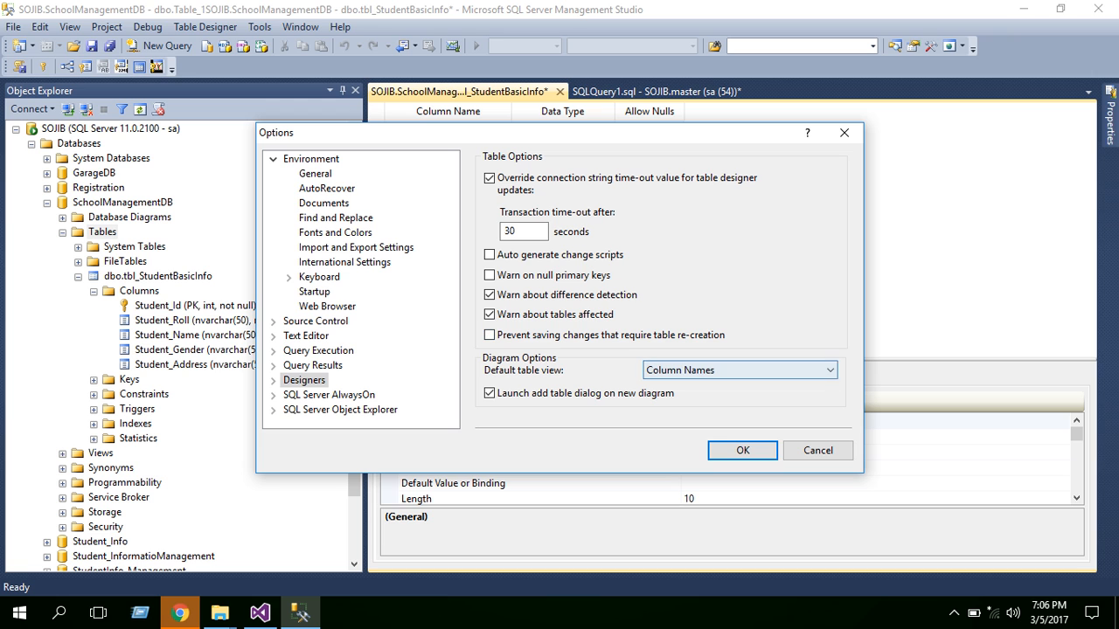
{"action": "left_click", "coordinate": [743, 451]}
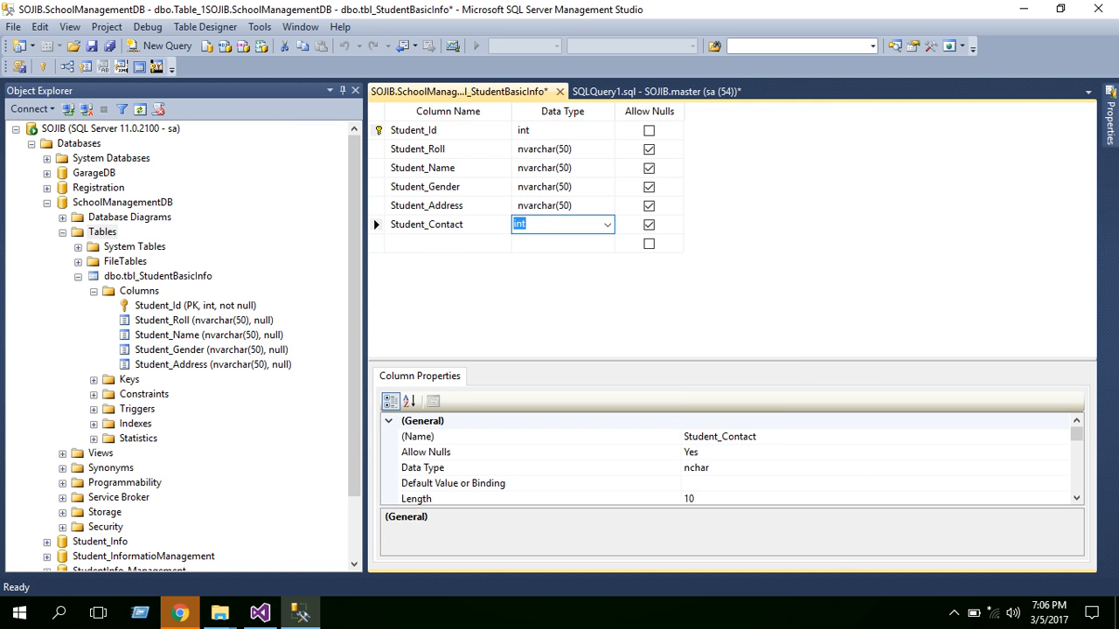
Step: Save the modified tbl_StudentBasicInfo table and refresh its Columns folder in the database tree
{"action": "key", "text": "Return"}
{"action": "key", "text": "ctrl+s"}
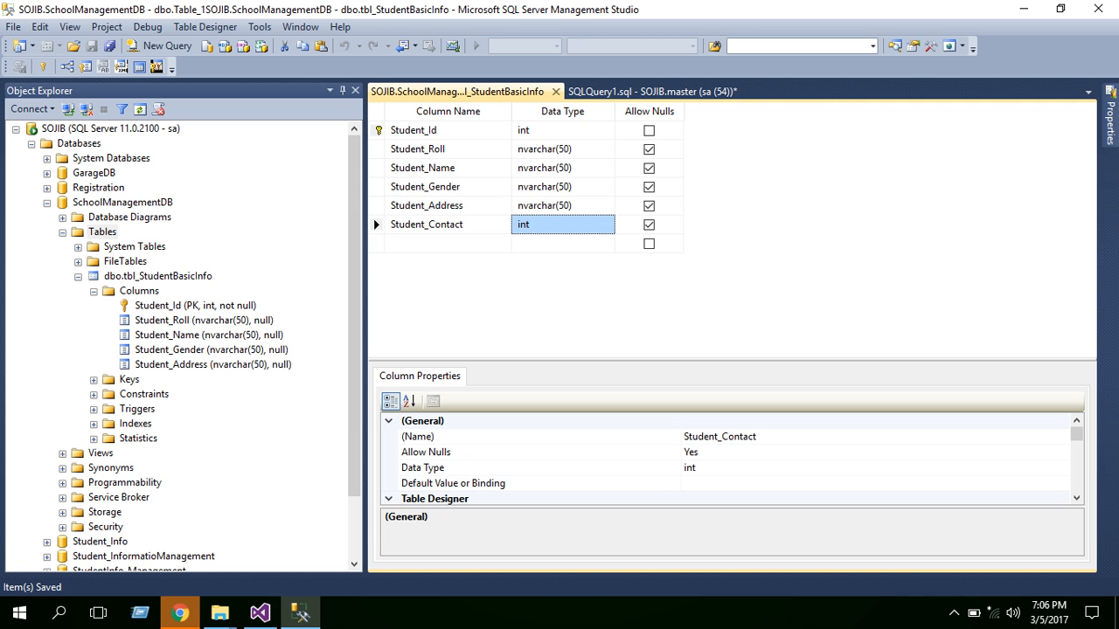
{"action": "right_click", "coordinate": [139, 291]}
{"action": "left_click", "coordinate": [174, 366]}
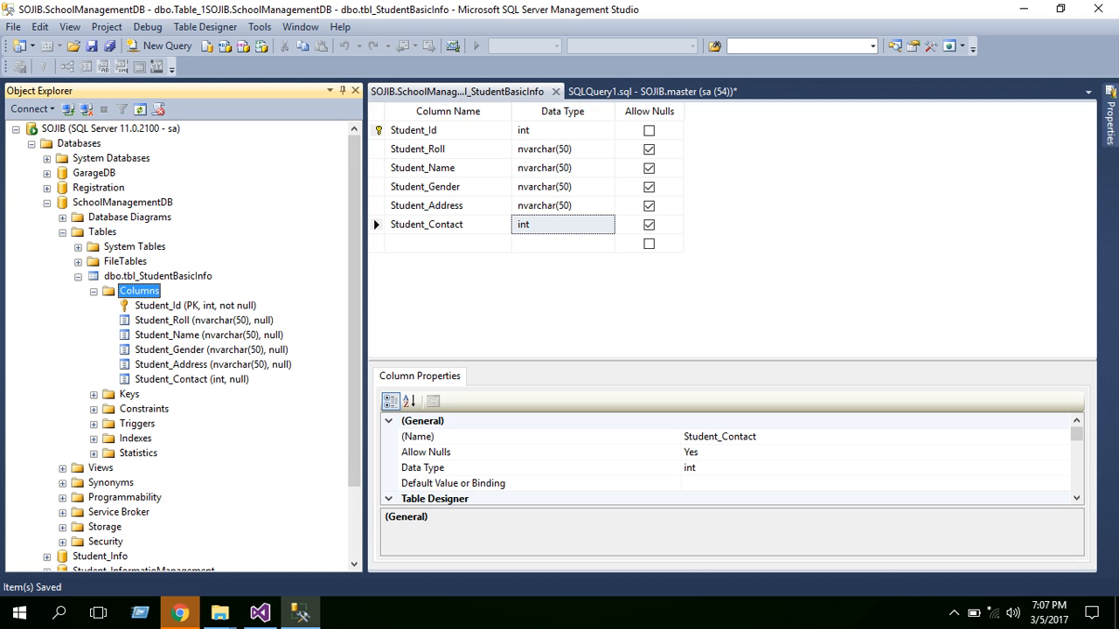
{"action": "left_click", "coordinate": [631, 299]}
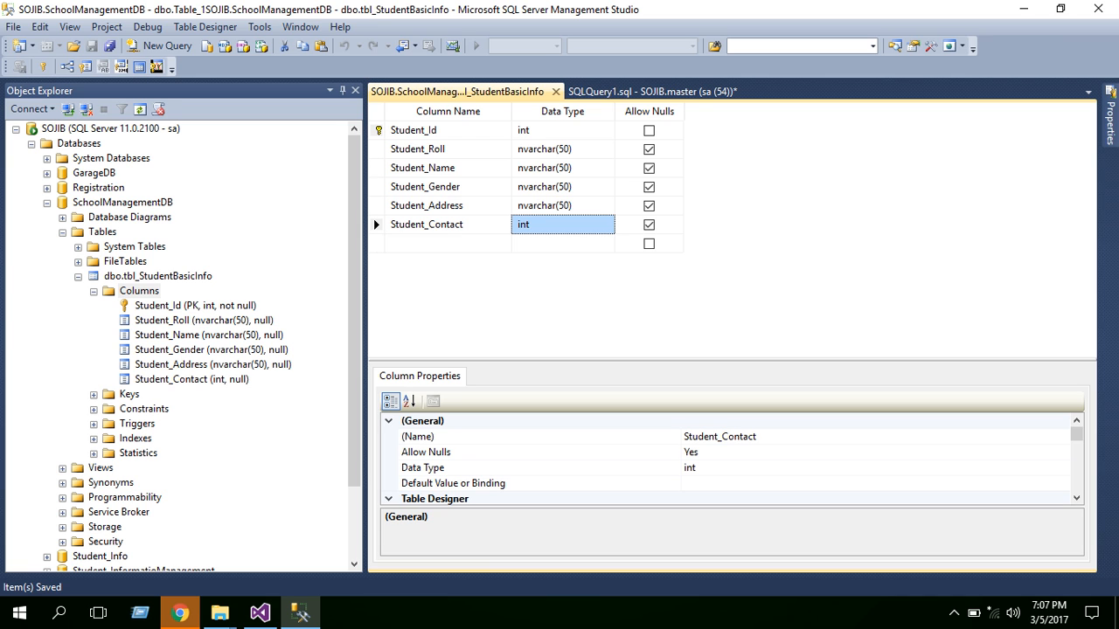
{"action": "left_click", "coordinate": [952, 613]}
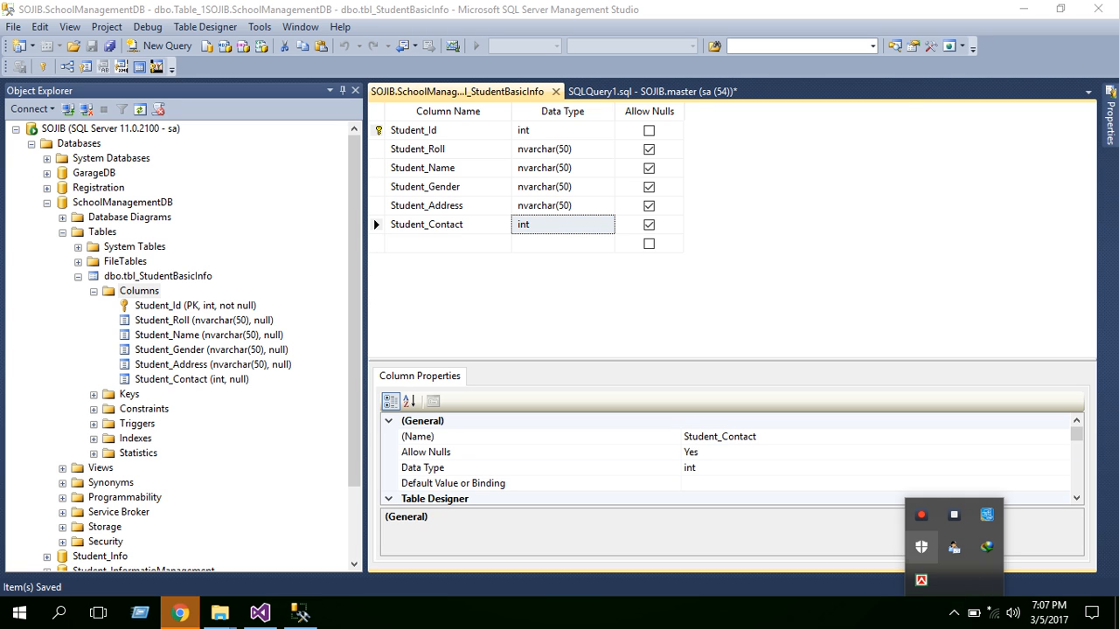